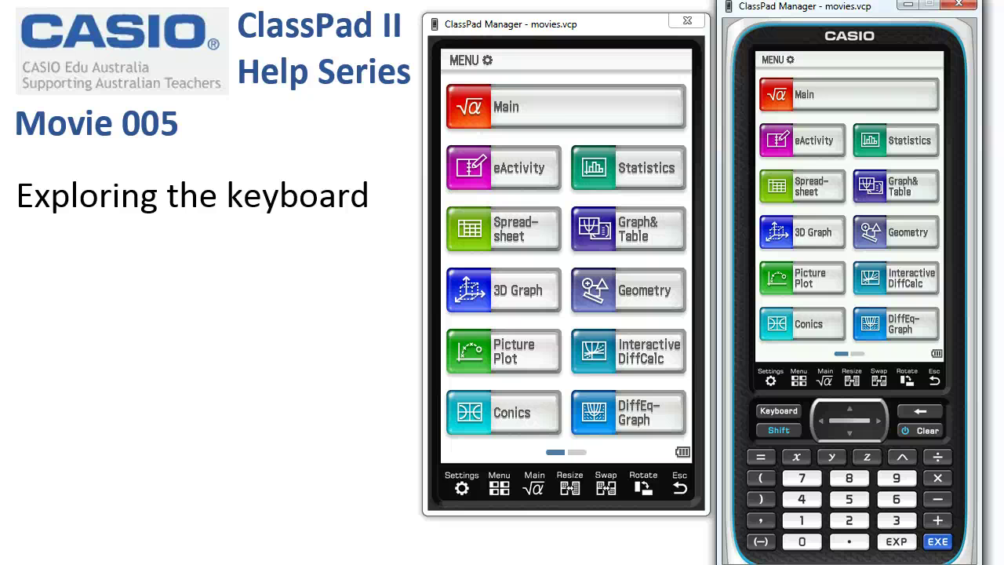
# - Open the Main calculation application from the ClassPad menu
pyautogui.click(540, 107)
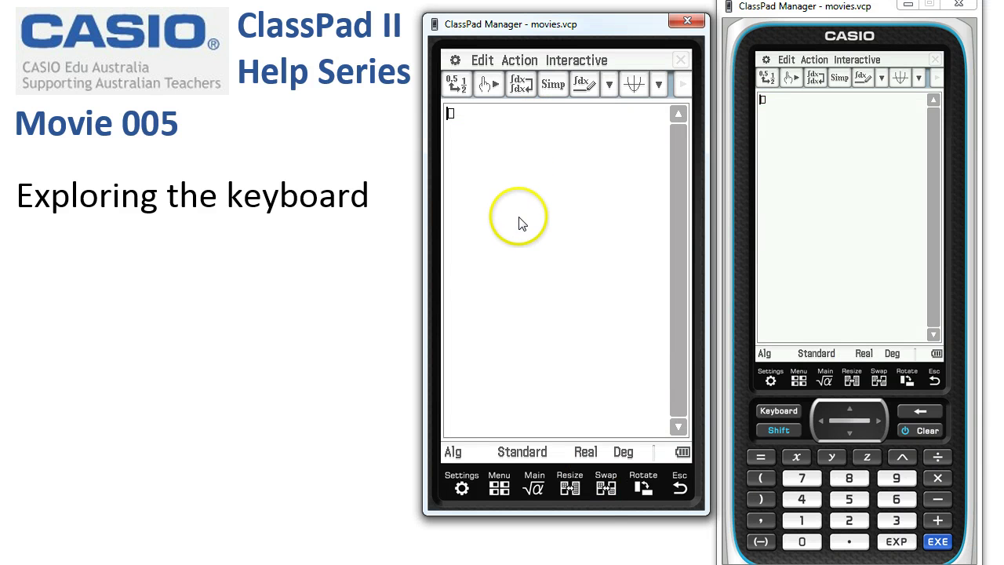
# - Show the soft keyboard, hide it through Settings, then bring back the Math1 keys
pyautogui.click(780, 411)
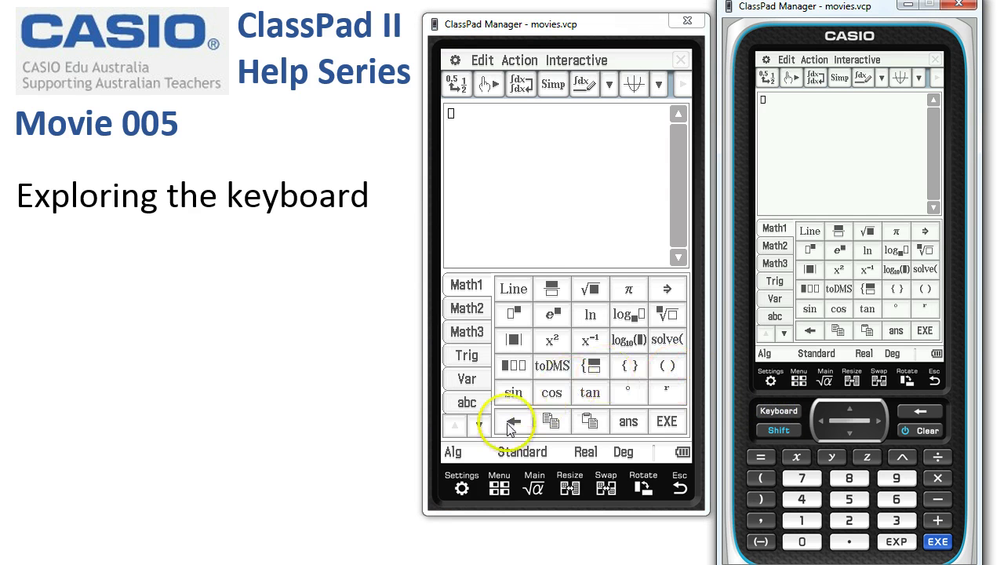
pyautogui.click(461, 488)
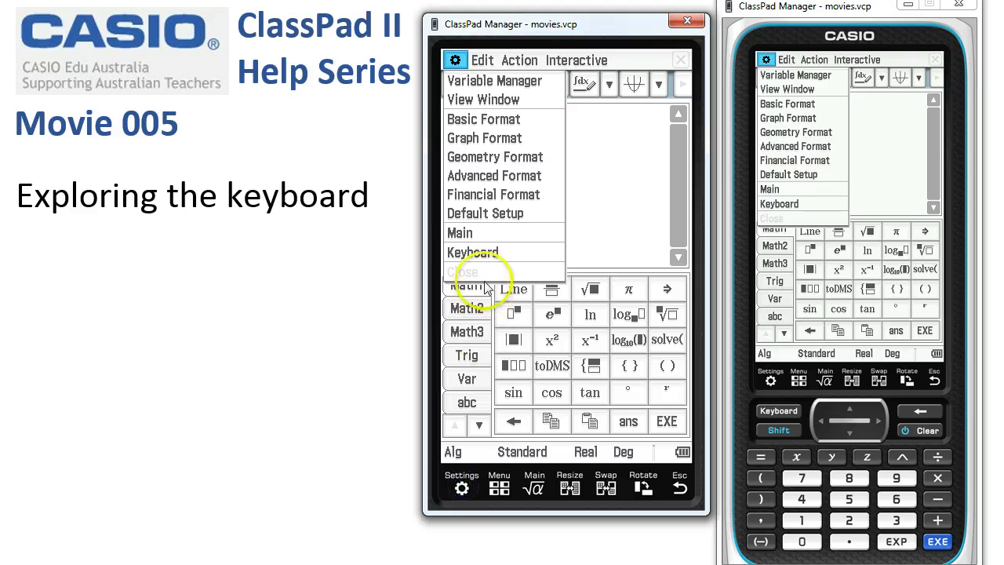
pyautogui.click(477, 257)
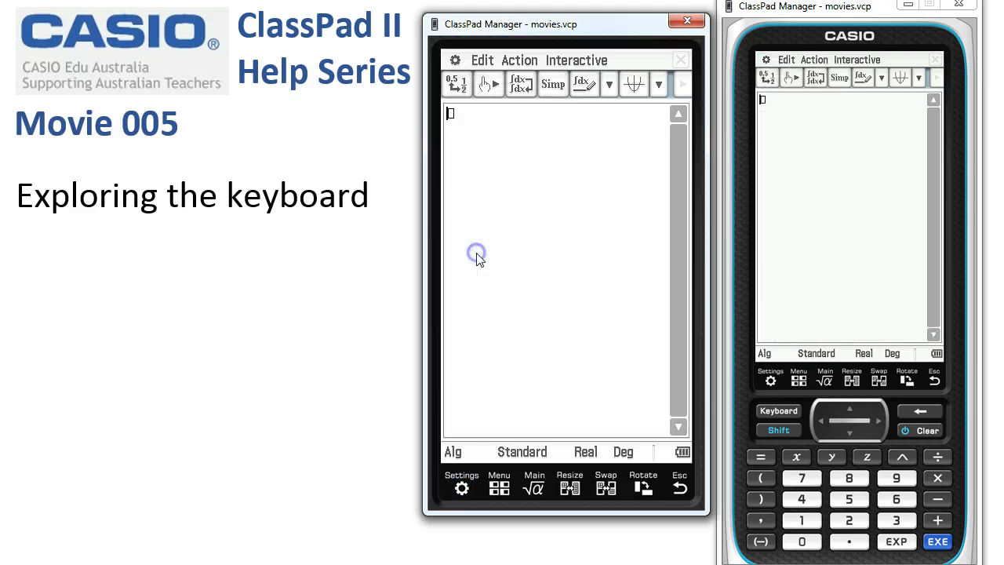
pyautogui.click(773, 411)
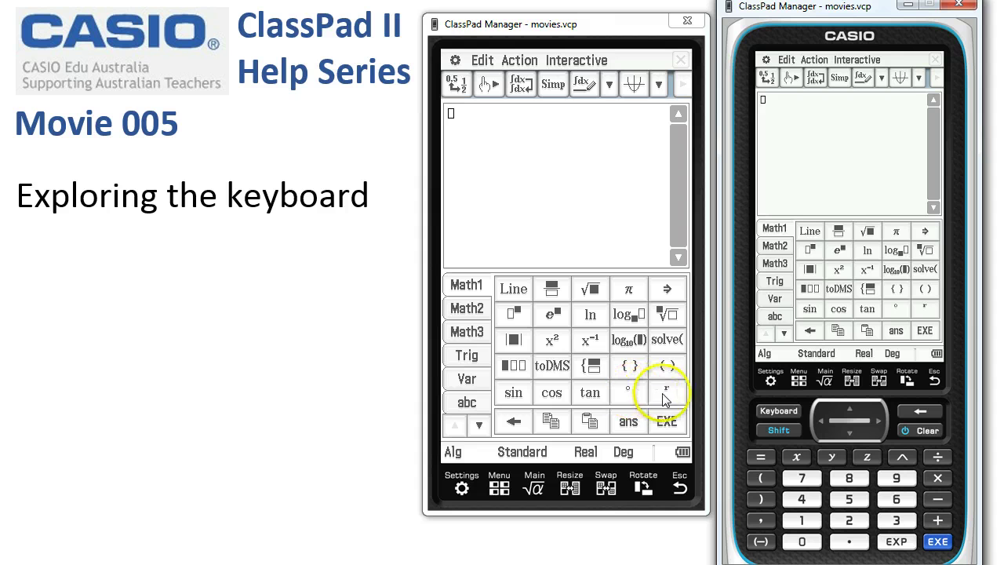
# - Step the soft keyboard through Math2, Math3 and Trig, ending on the Var letters a–z
pyautogui.click(470, 310)
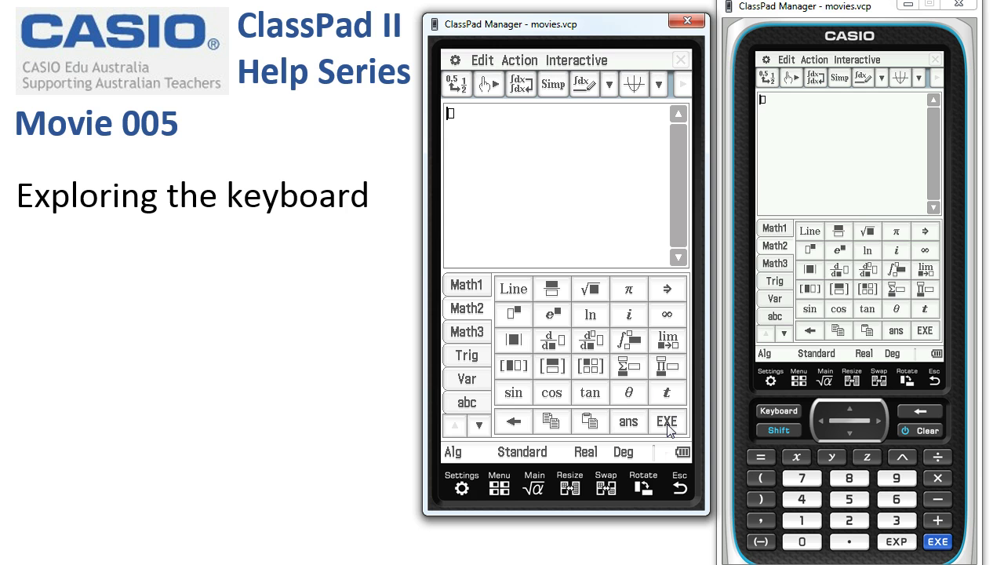
pyautogui.click(467, 332)
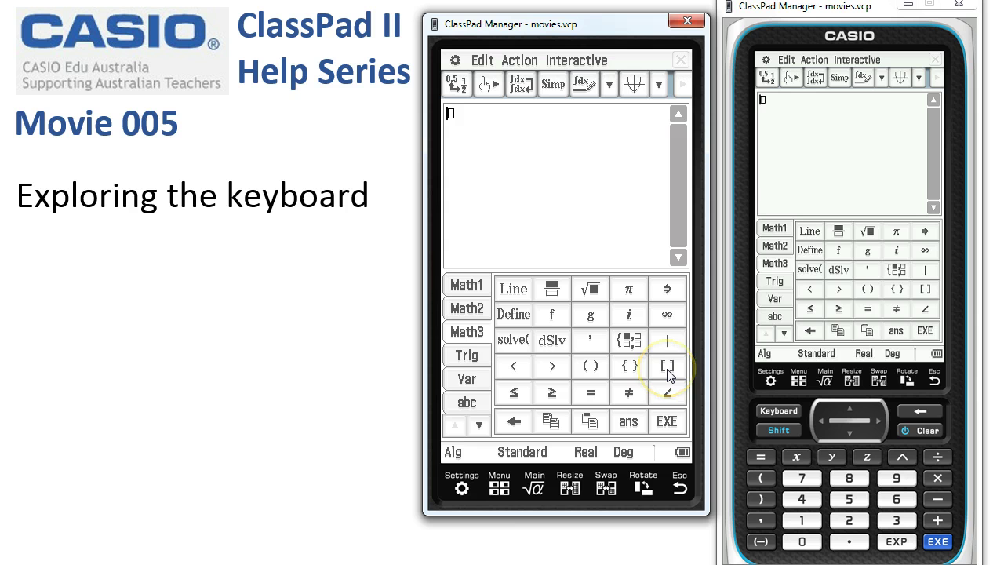
pyautogui.click(466, 357)
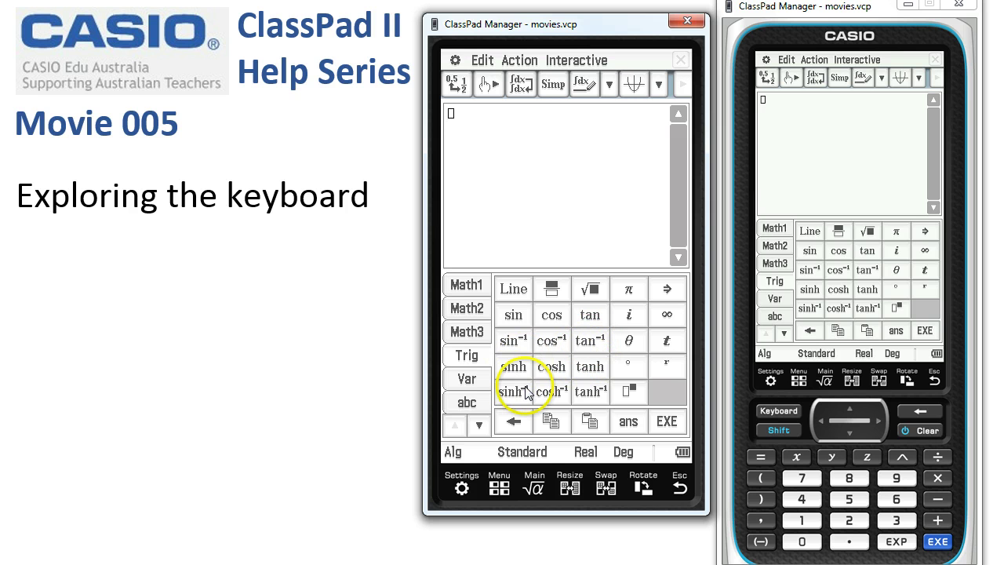
pyautogui.click(466, 380)
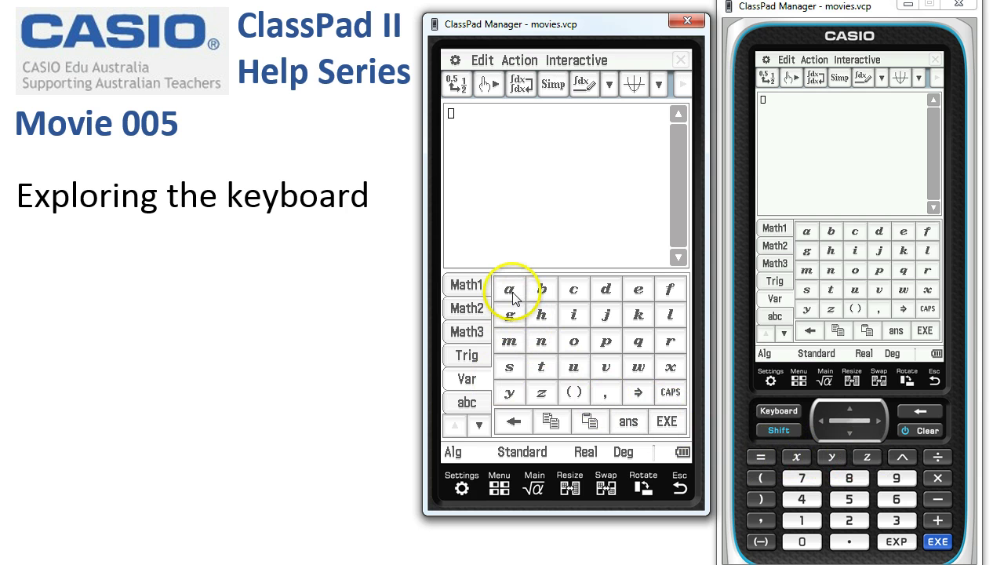
# - Enter abcABC using the Var letter keys with CAPS, then switch to the abc alphabet layout
pyautogui.click(542, 290)
pyautogui.click(574, 291)
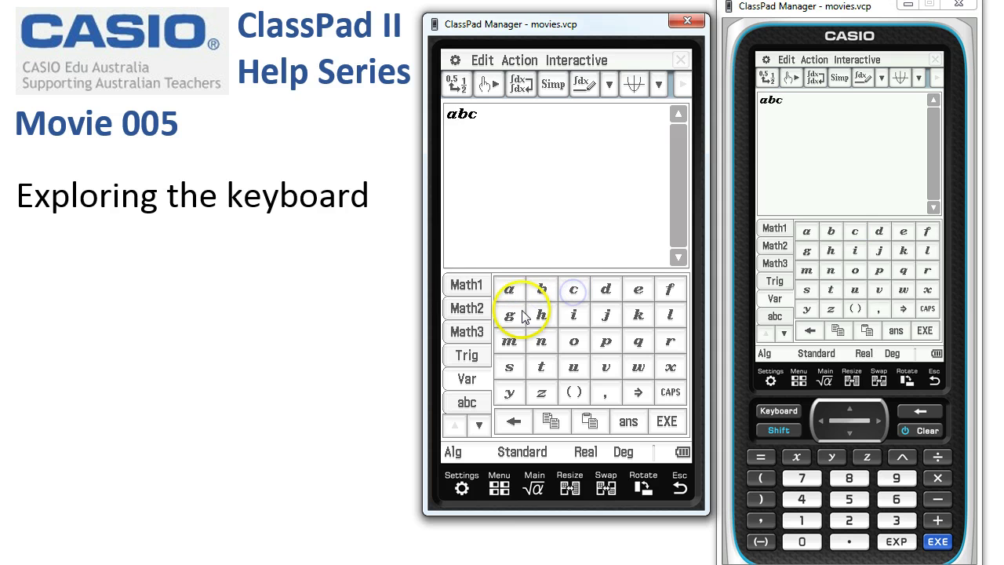
pyautogui.click(668, 393)
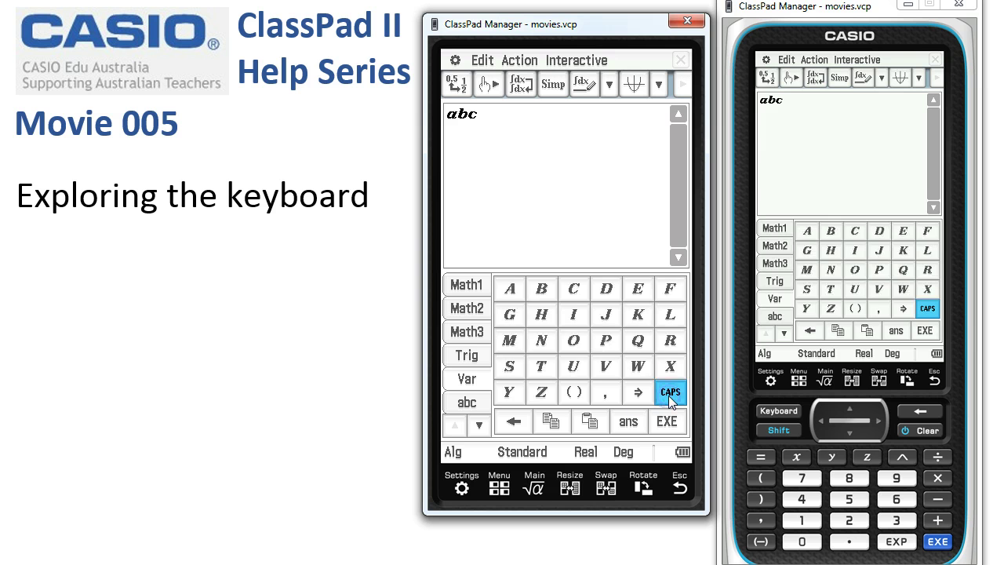
pyautogui.click(513, 296)
pyautogui.click(543, 292)
pyautogui.click(577, 291)
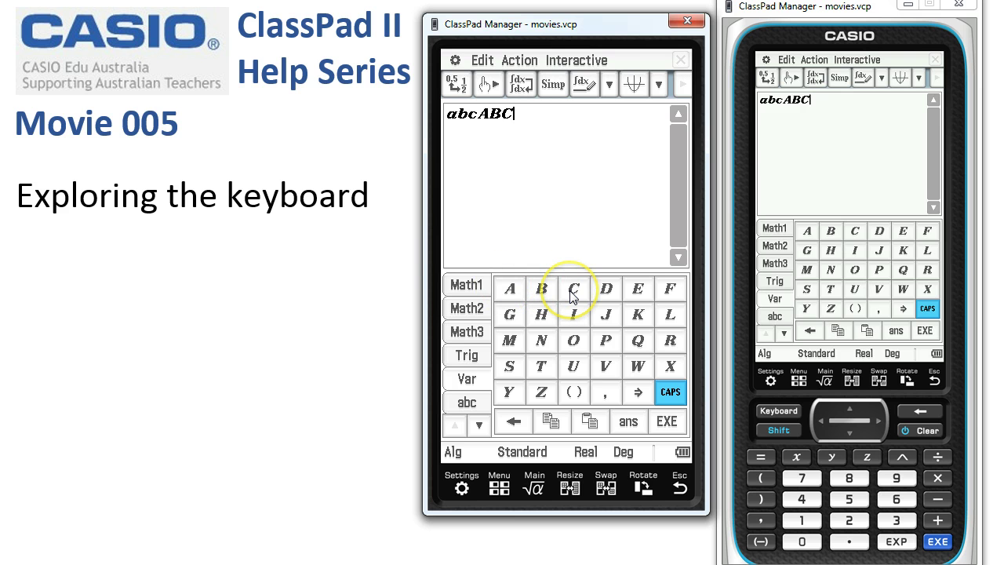
pyautogui.click(467, 403)
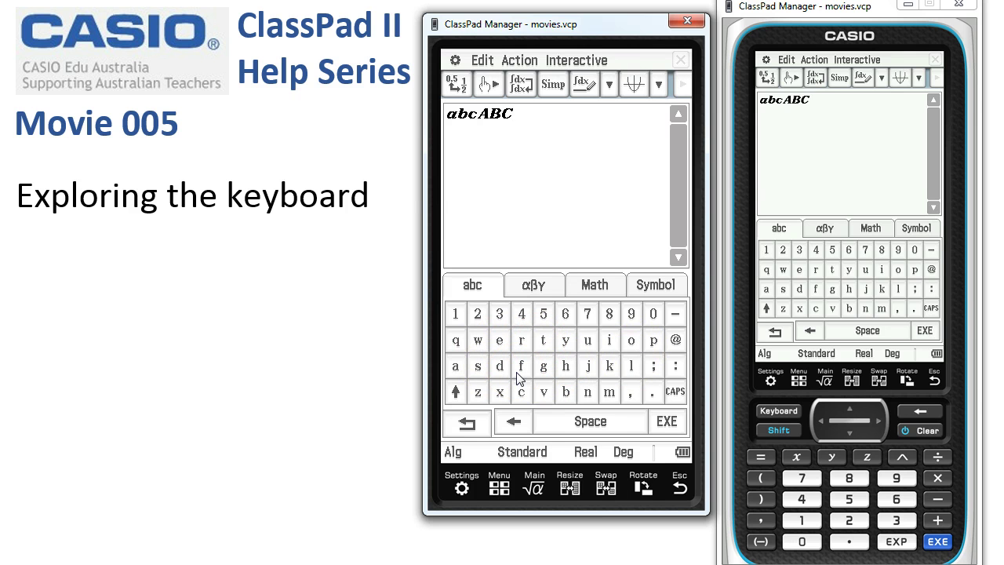
# - Page through the αβγ Greek and accented letters, then the Math pages to the logic and set-theory symbols
pyautogui.click(533, 287)
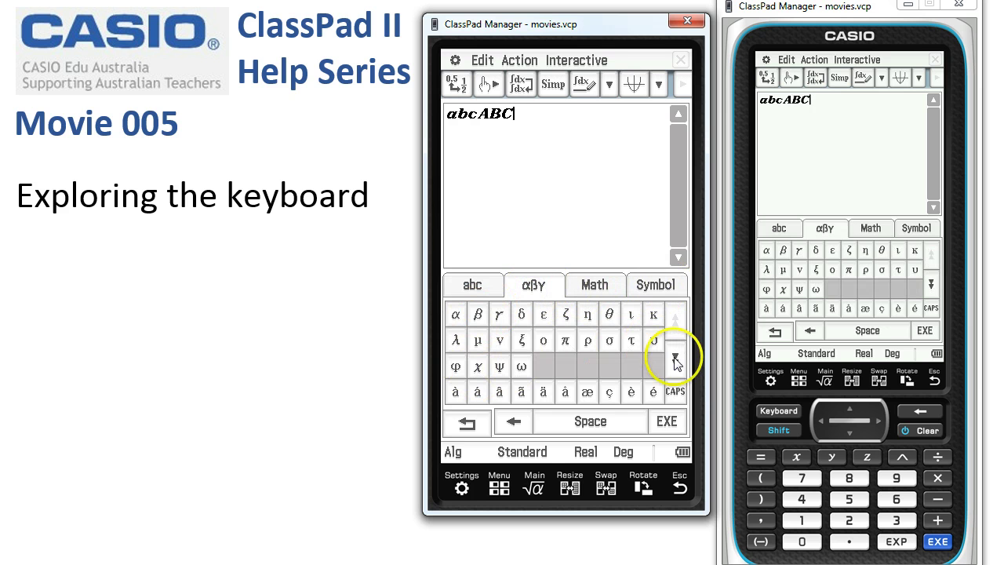
pyautogui.click(674, 359)
pyautogui.click(676, 361)
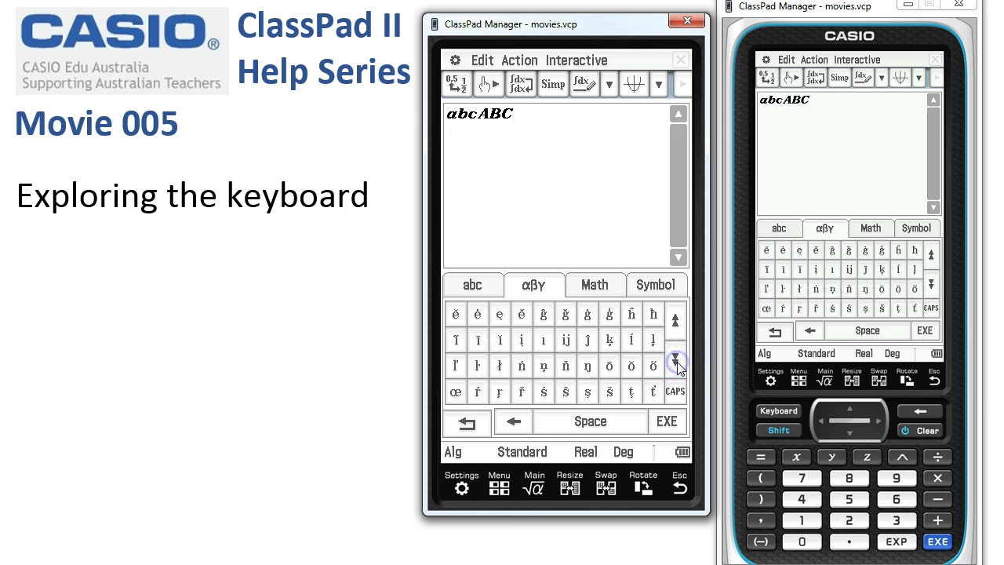
pyautogui.click(598, 287)
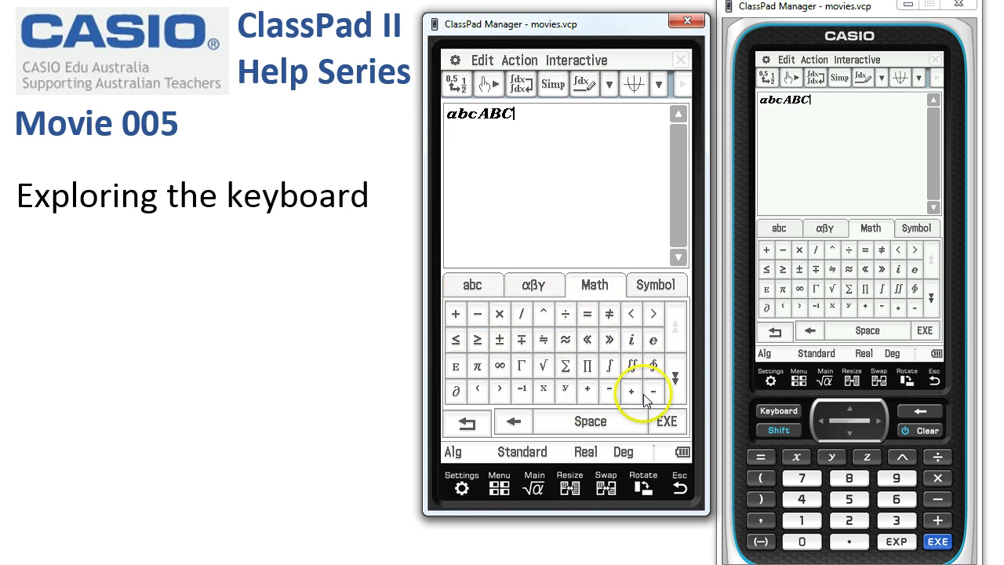
pyautogui.click(675, 380)
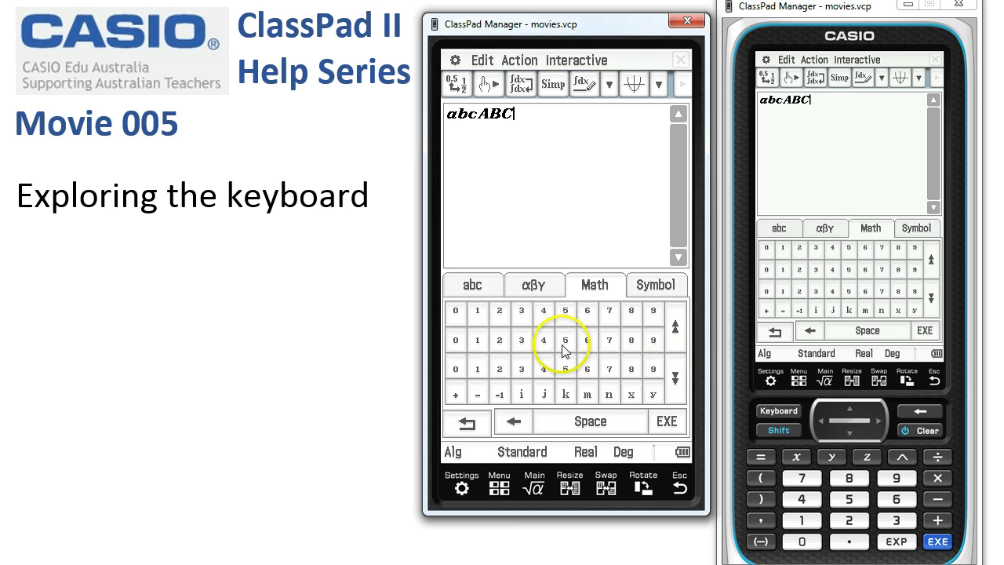
pyautogui.click(678, 382)
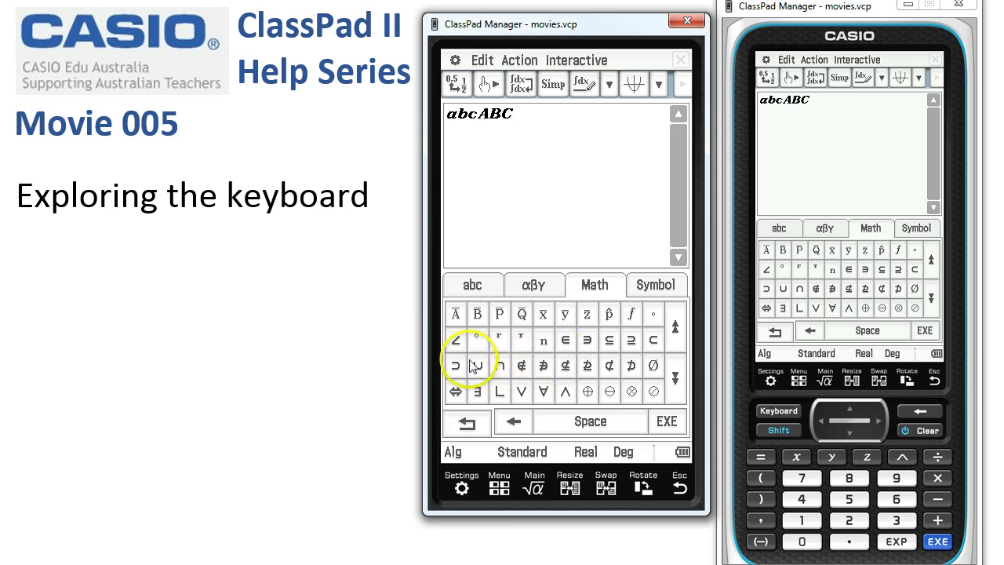
# - Page through all Symbol punctuation and currency pages, then switch back to the Math1 keys
pyautogui.click(655, 288)
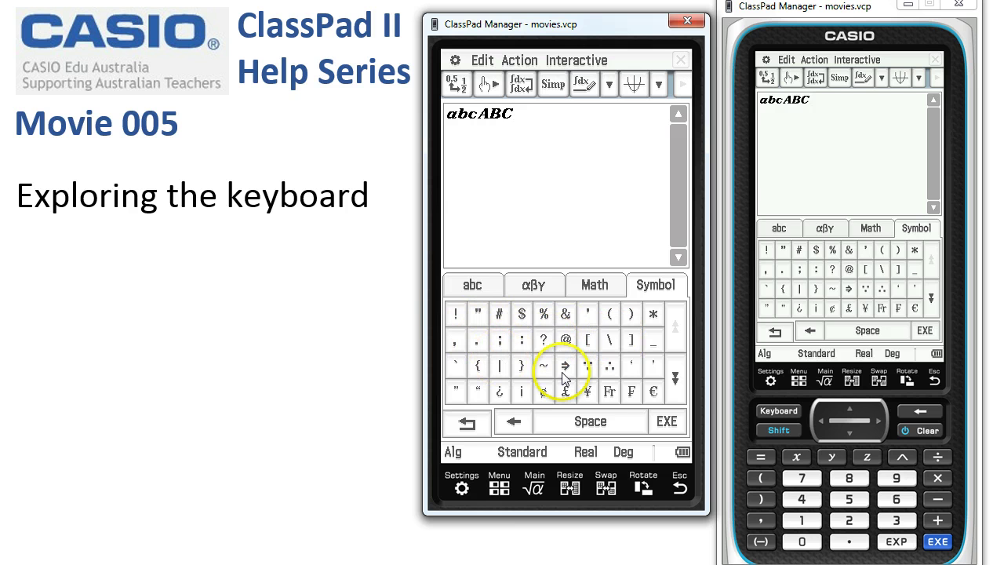
pyautogui.click(675, 382)
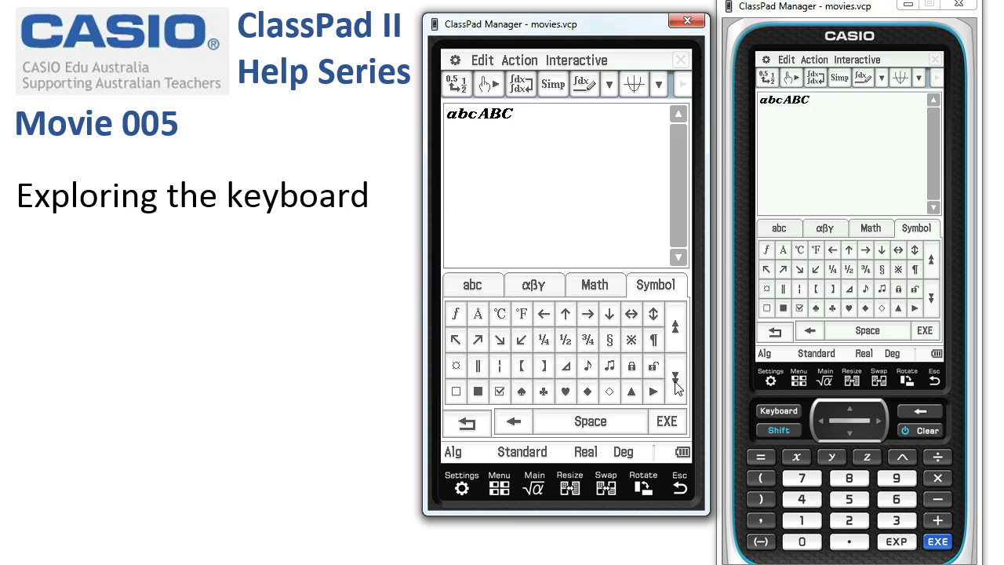
pyautogui.click(675, 382)
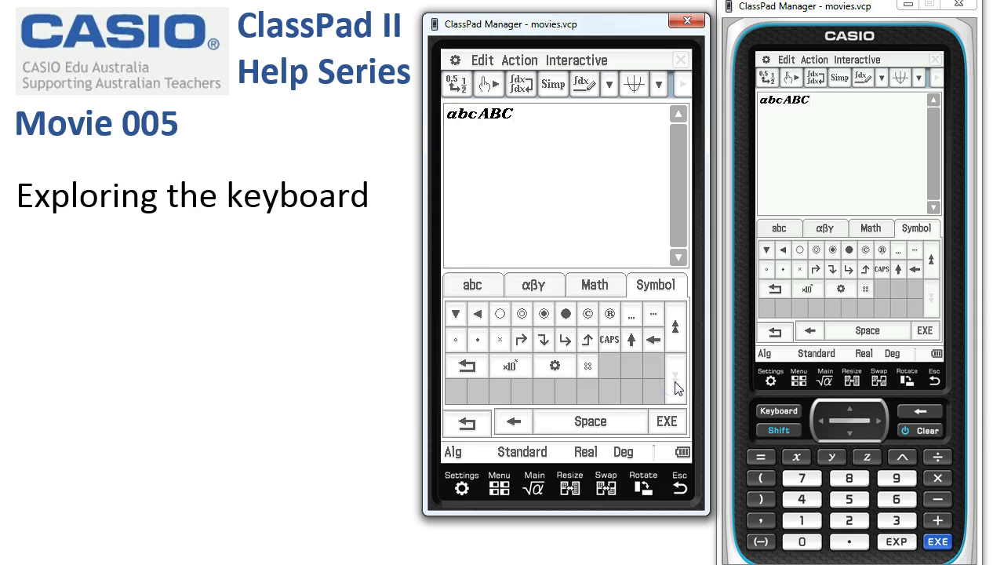
pyautogui.click(474, 432)
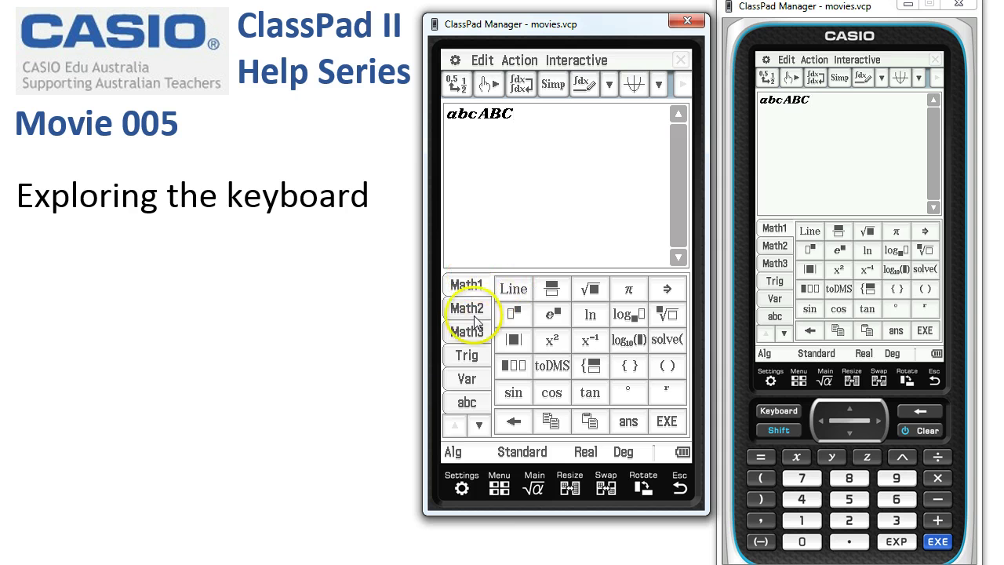
# - Show the Catalog, jump to the R commands, and scroll to randList( through RclVWin
pyautogui.click(483, 425)
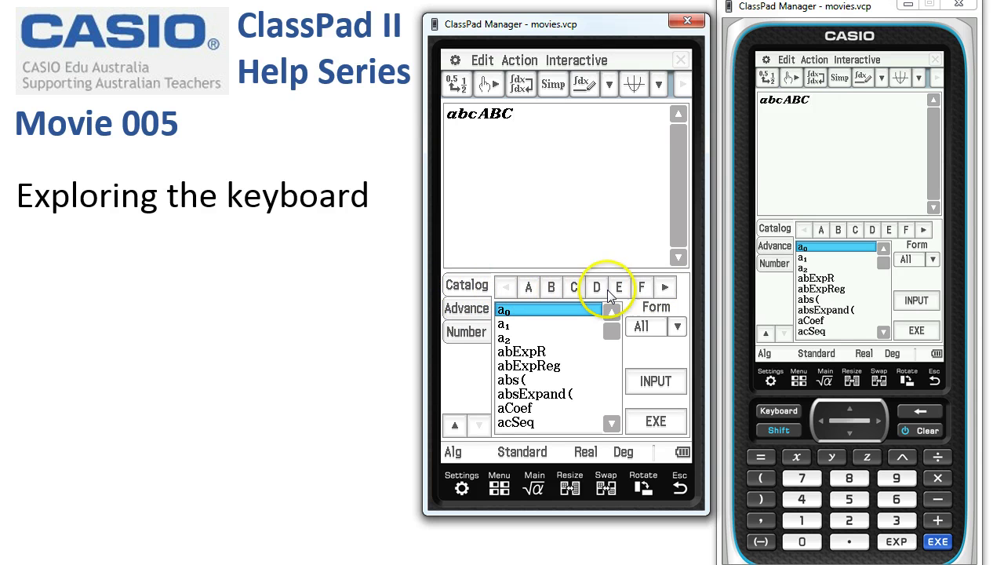
pyautogui.click(665, 288)
pyautogui.click(666, 289)
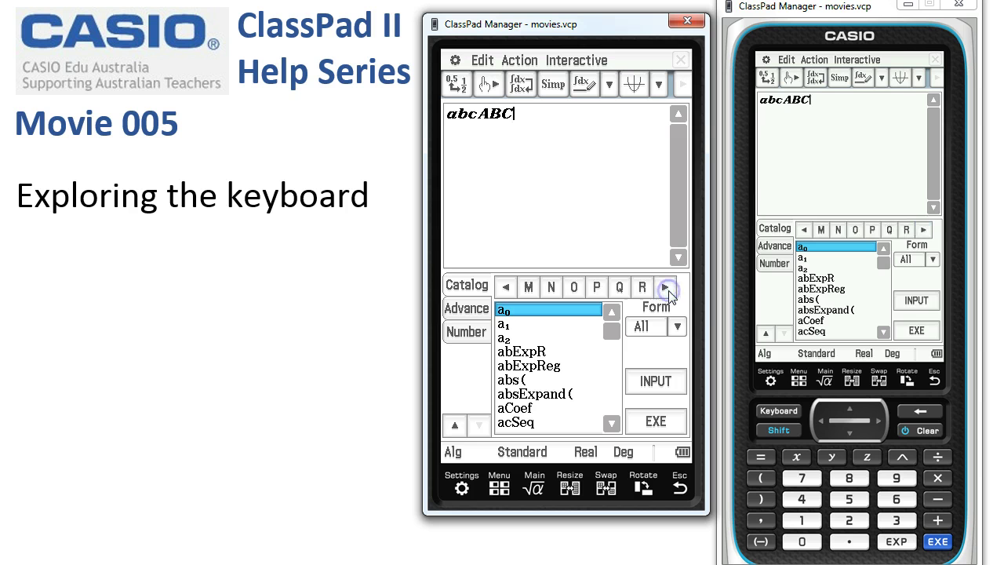
pyautogui.click(642, 287)
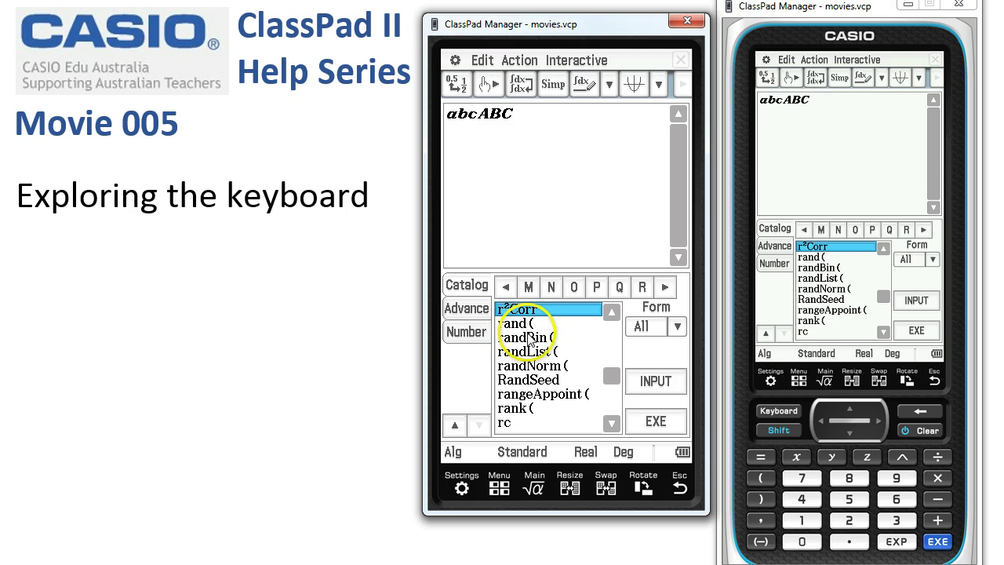
pyautogui.click(610, 423)
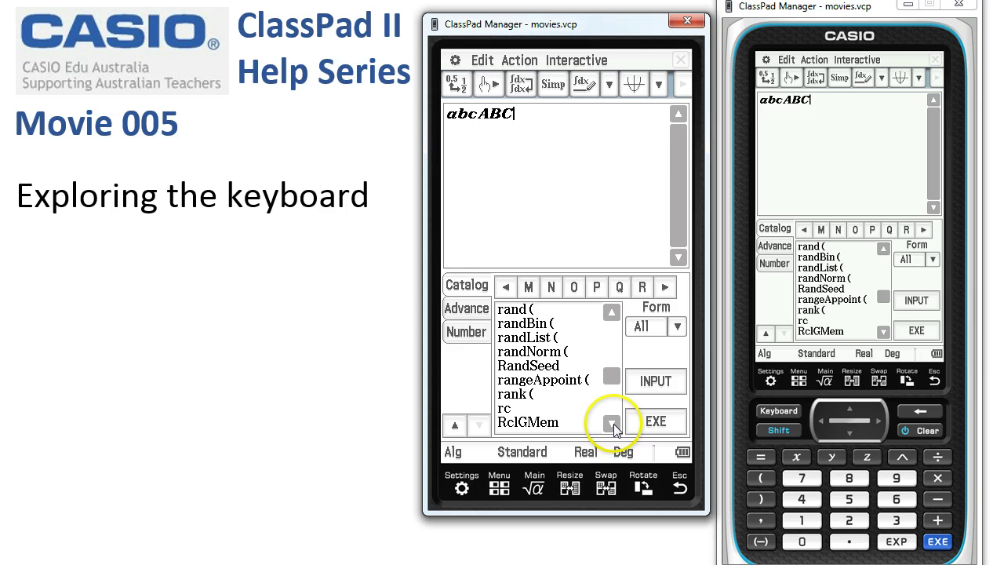
pyautogui.click(611, 423)
pyautogui.click(612, 424)
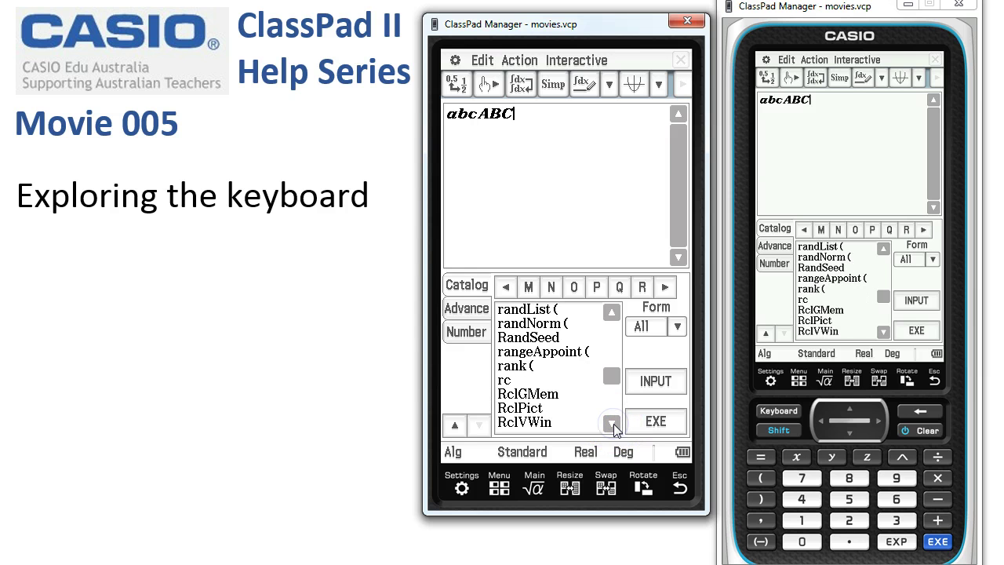
# - View the Advance keys and the Number keypad, then go back to the Math1 keys
pyautogui.click(468, 311)
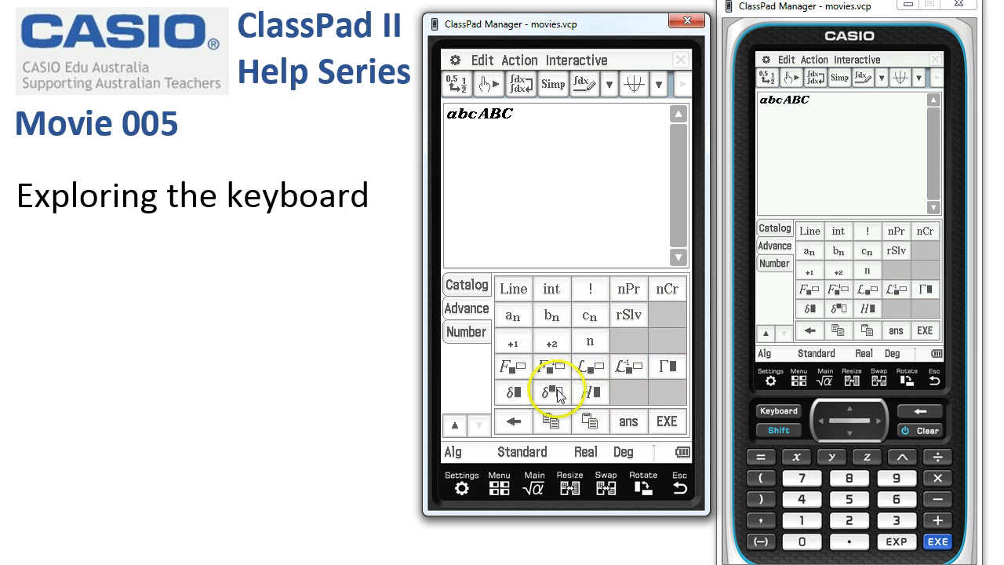
pyautogui.click(468, 334)
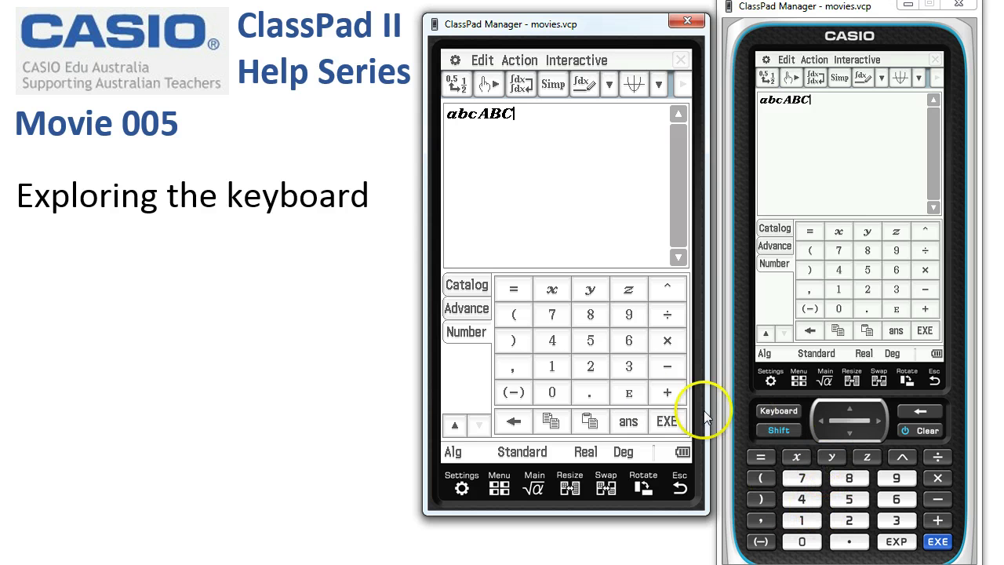
pyautogui.click(455, 426)
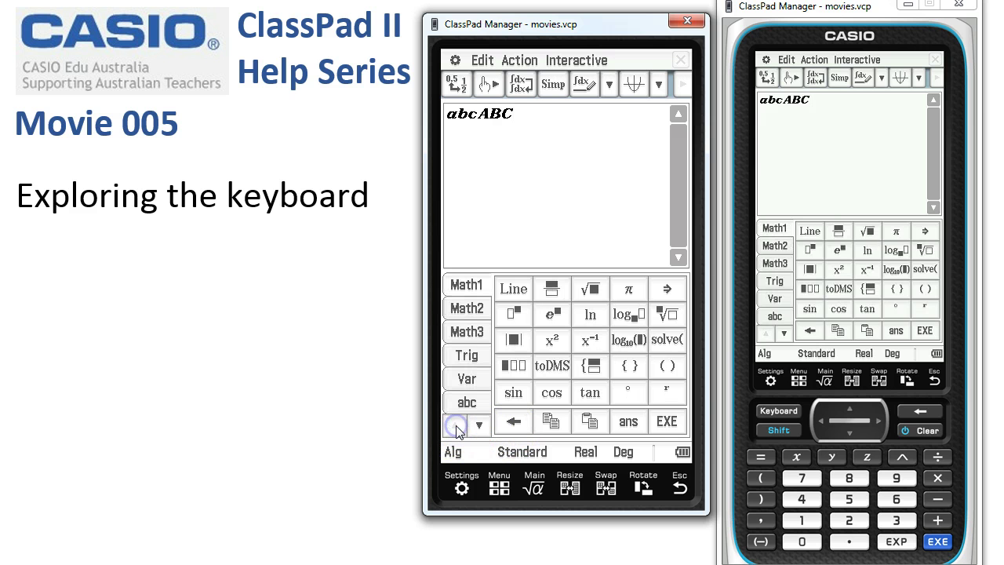